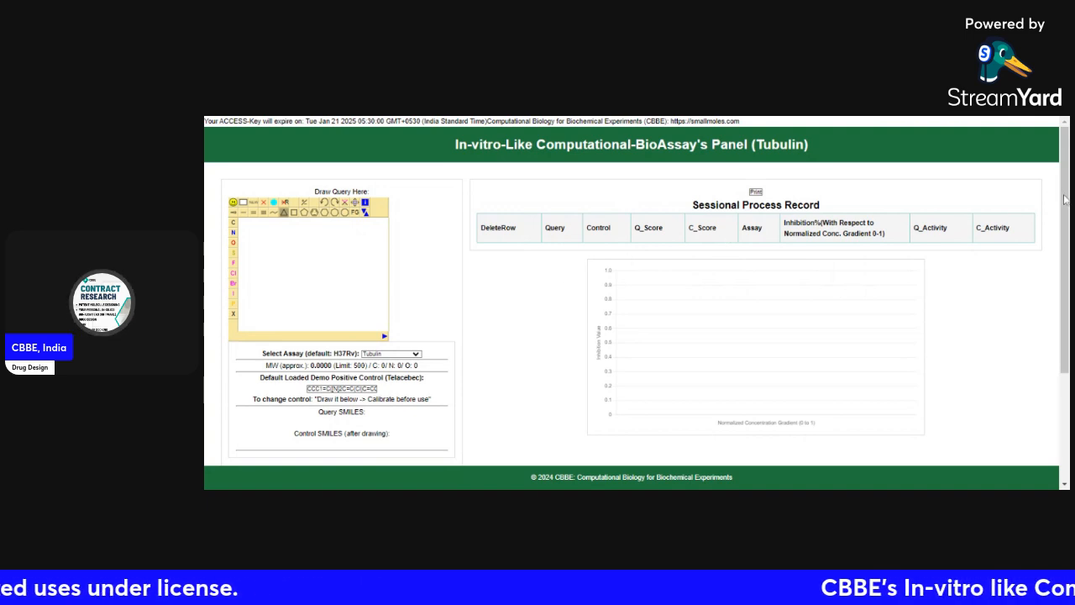
drag(1065, 200, 1065, 319)
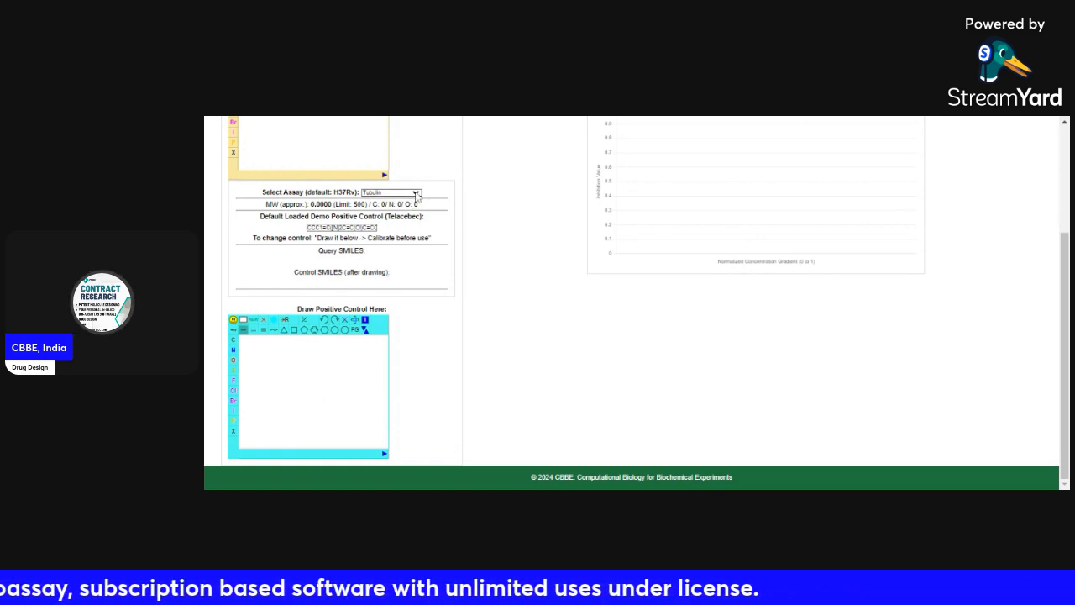
click(417, 195)
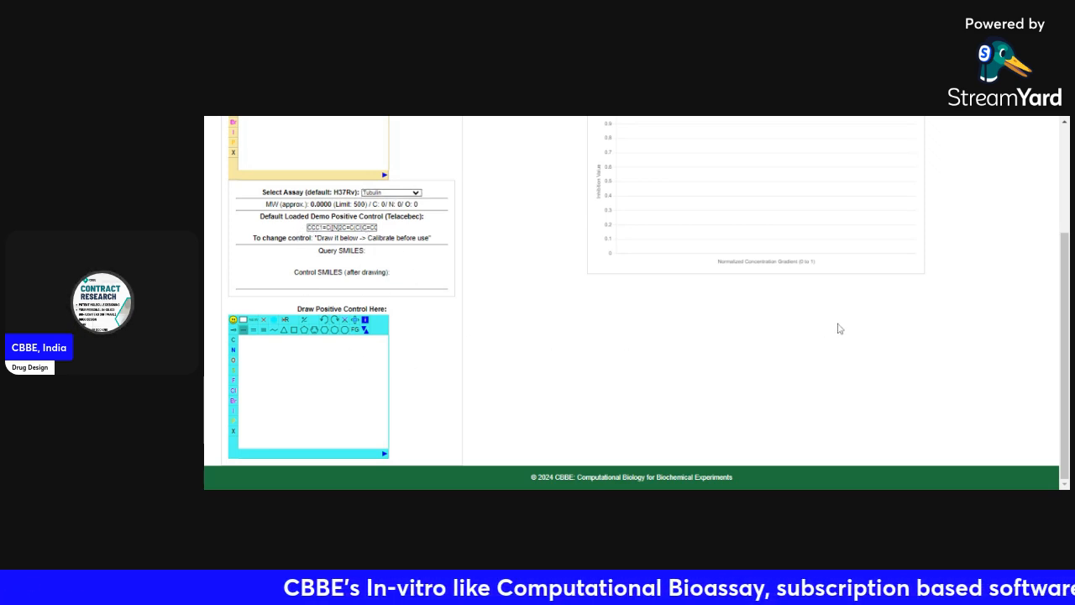
drag(1065, 357, 1067, 237)
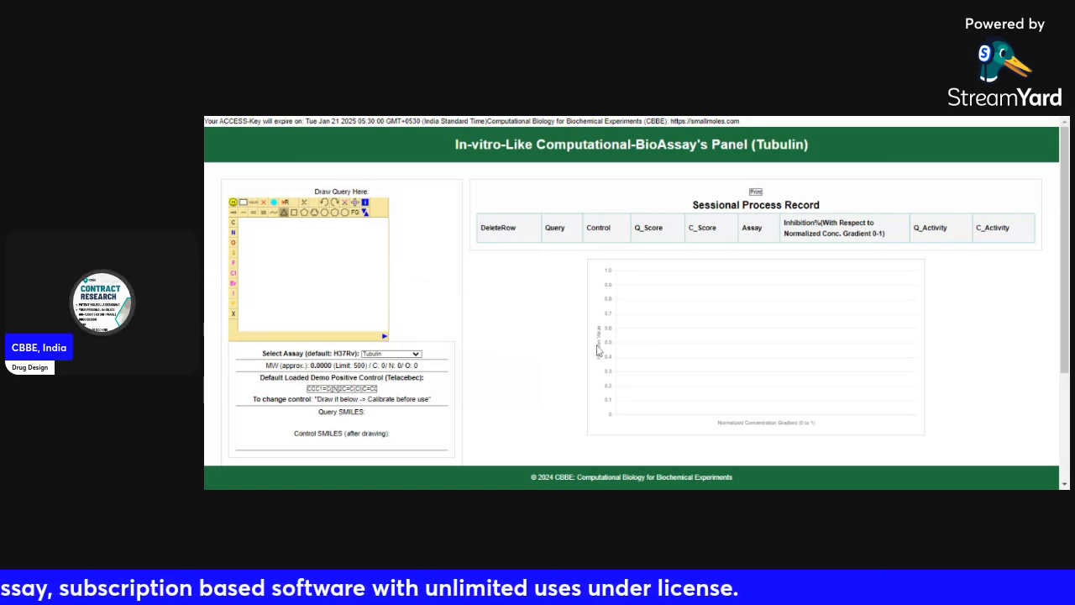
right_click(287, 273)
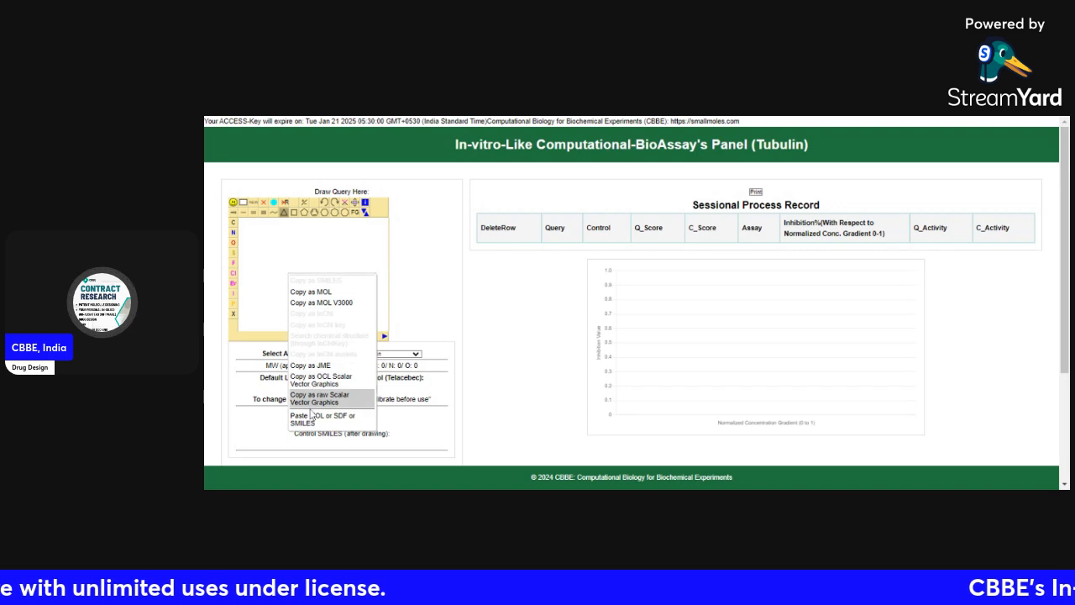
Import the positive control structure as SMILES COc3cc2CCC(NC(C)=O)c1cc(=O)c(OC)ccc1c2c(OC)c3OC into the positive control drawing area.
drag(1066, 210, 1069, 330)
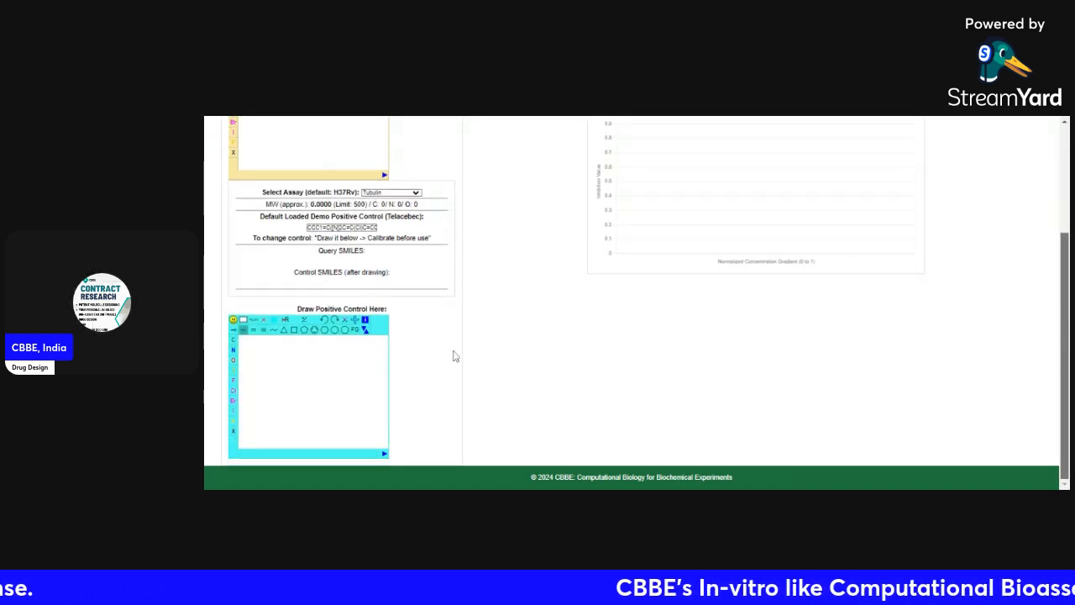
right_click(303, 378)
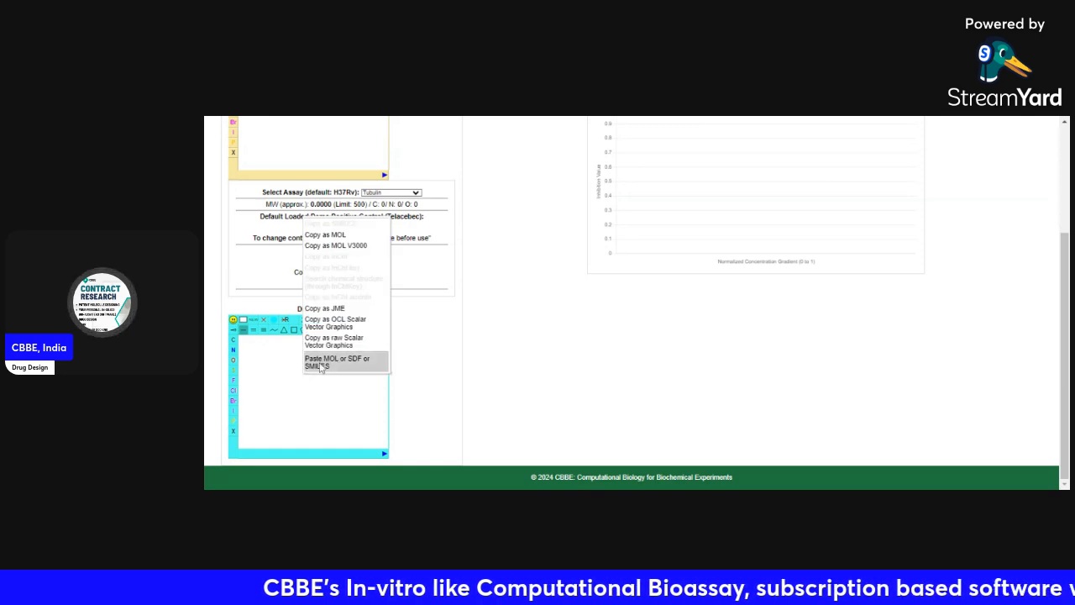
click(340, 363)
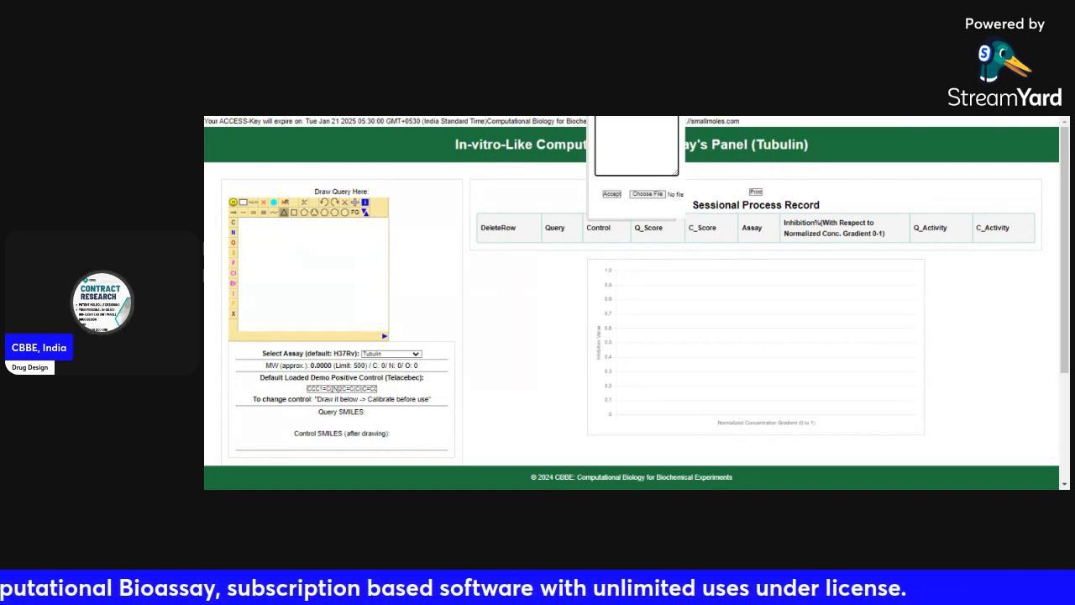
key(ctrl+v)
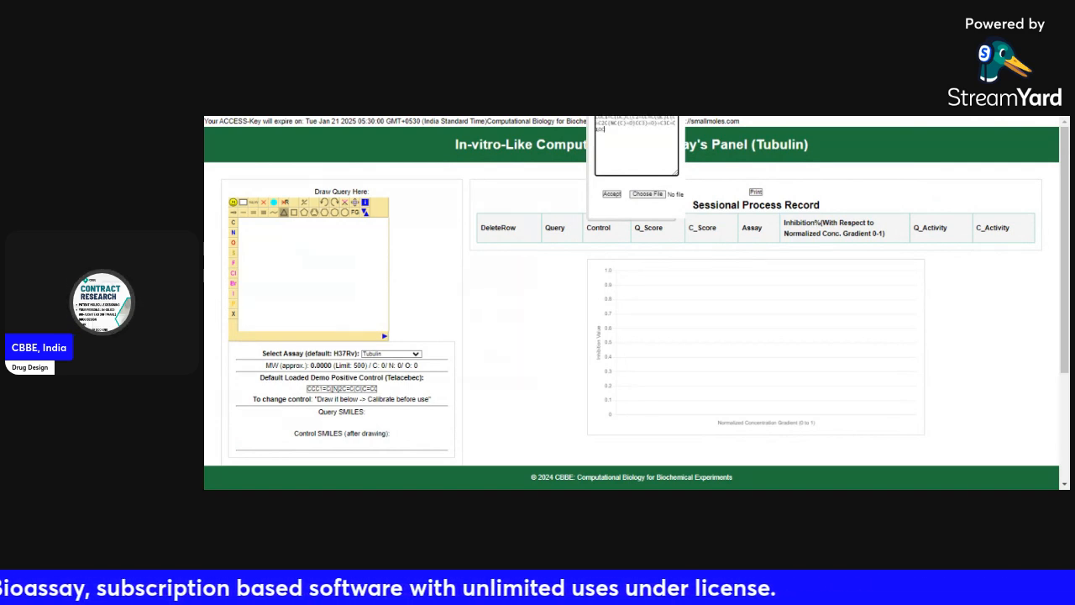
click(613, 194)
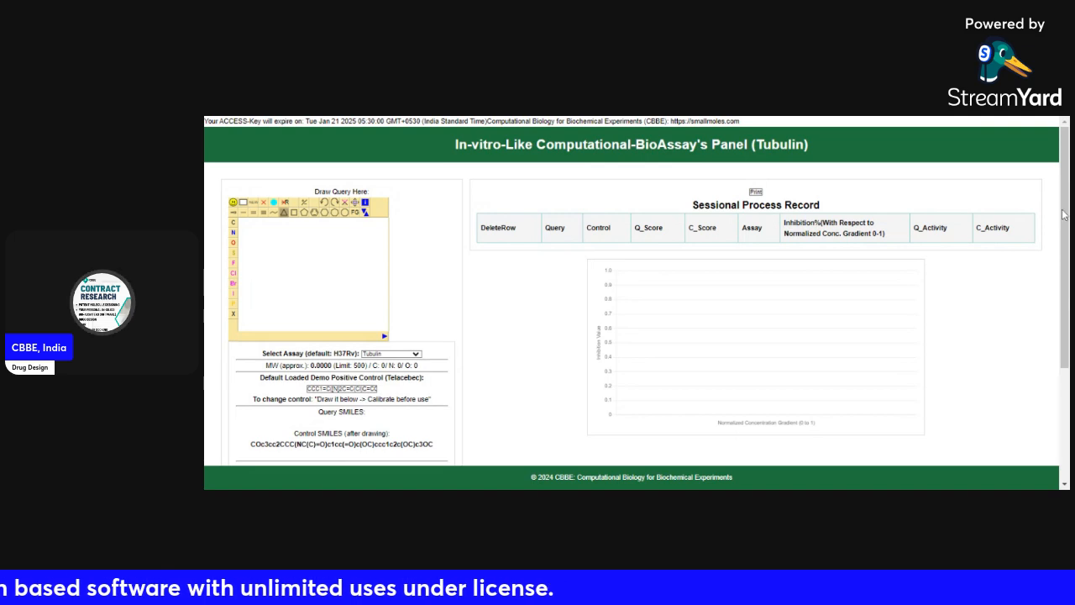
mouse_move(1065, 215)
mouse_down()
mouse_move(1065, 351)
mouse_move(1065, 339)
mouse_up()
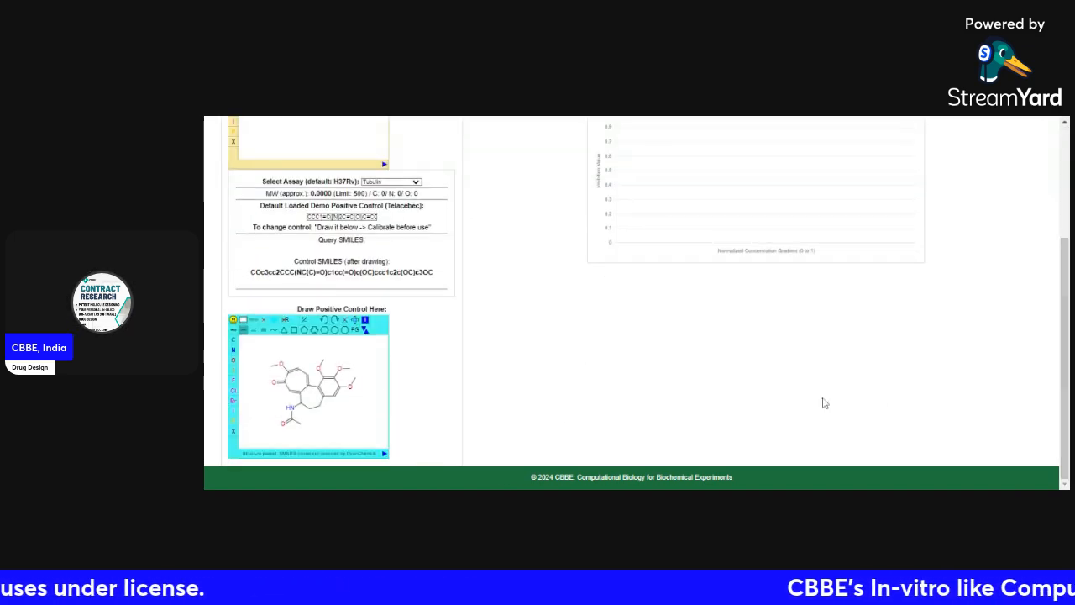
Import the query structure as SMILES COc4cc(C(=O)c2nn(c1ccccc1F)nc2CN3CC(O)C3)cc(OC)c4OC into the query drawing area to run the Tubulin assay.
drag(1065, 398, 1065, 284)
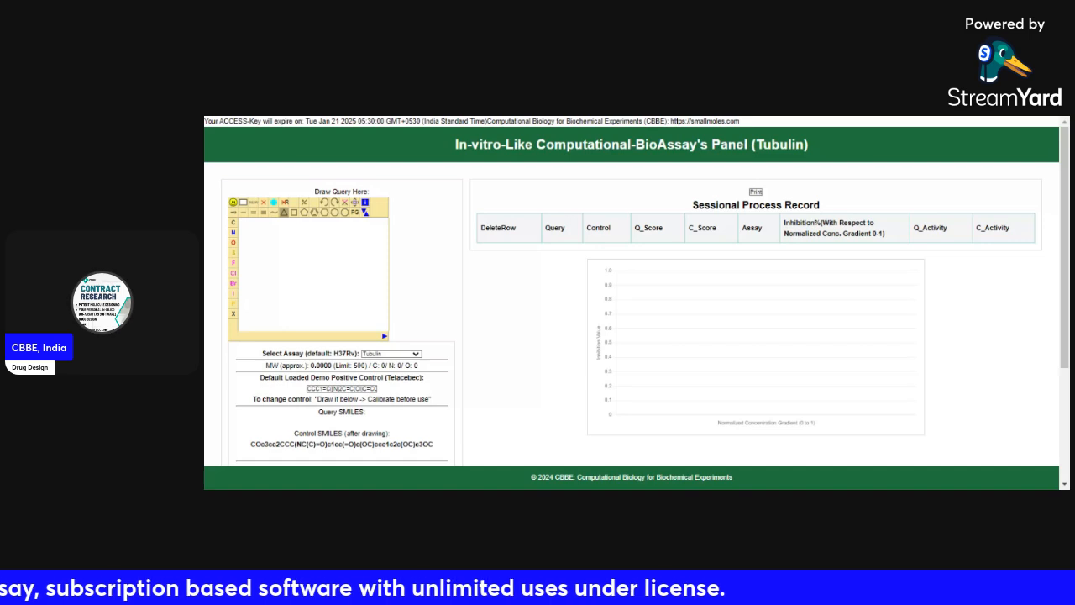
right_click(312, 272)
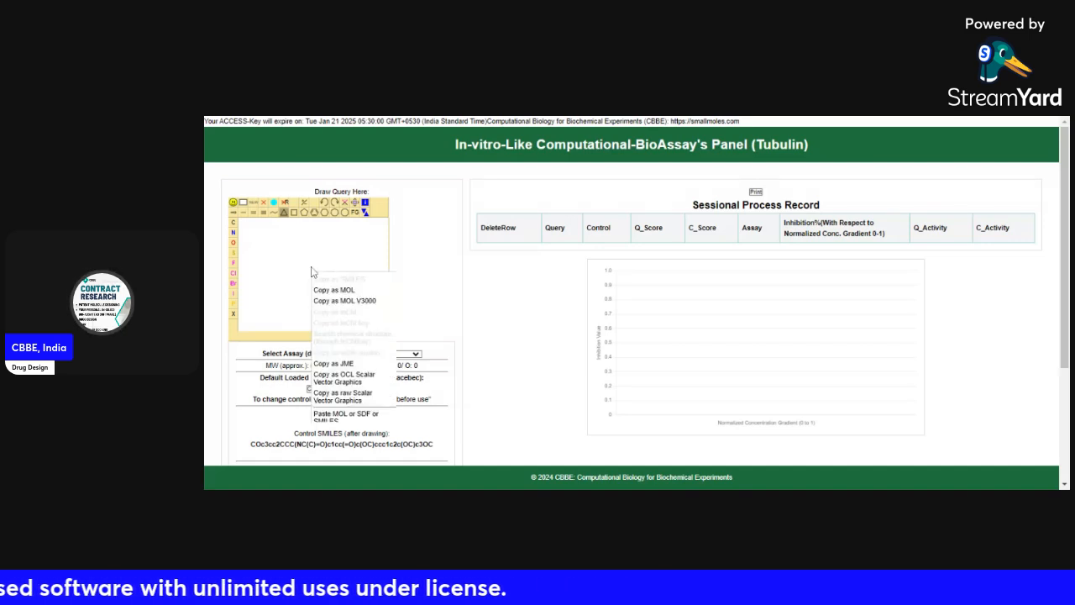
click(336, 419)
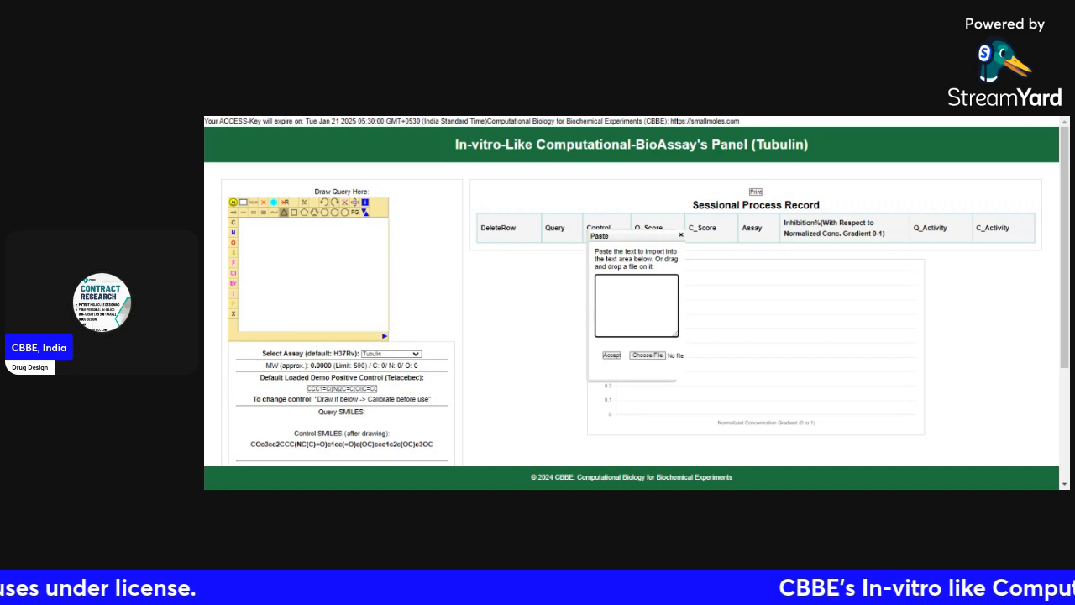
text(O=C(C2=NN(C4=CC=CC=C4F)N=C2C3CC(O)C3)C1=CC(OC)=C(OC)C(OC)=C1)
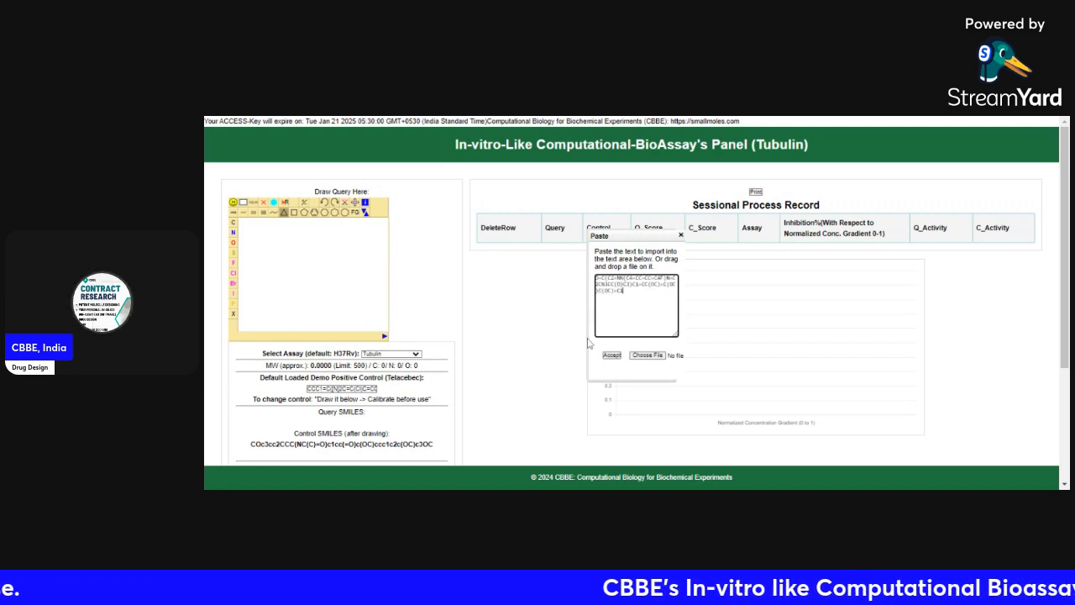
click(612, 357)
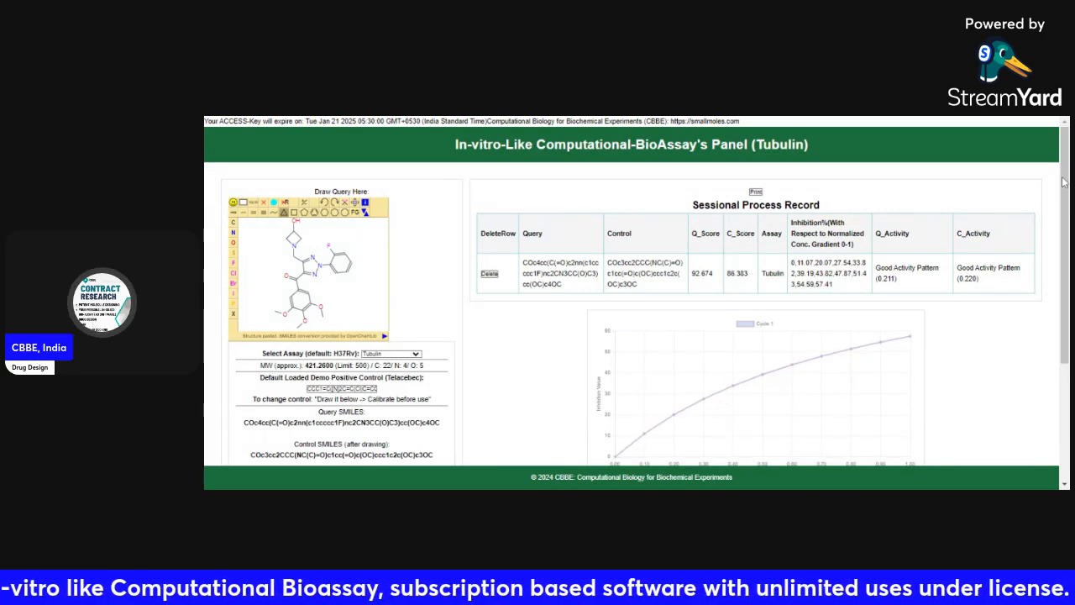
Examine the inhibition percentages along the concentration gradient and the query's activity pattern in the sessional process record.
mouse_move(1064, 182)
mouse_down()
mouse_move(1065, 294)
mouse_move(1065, 168)
mouse_up()
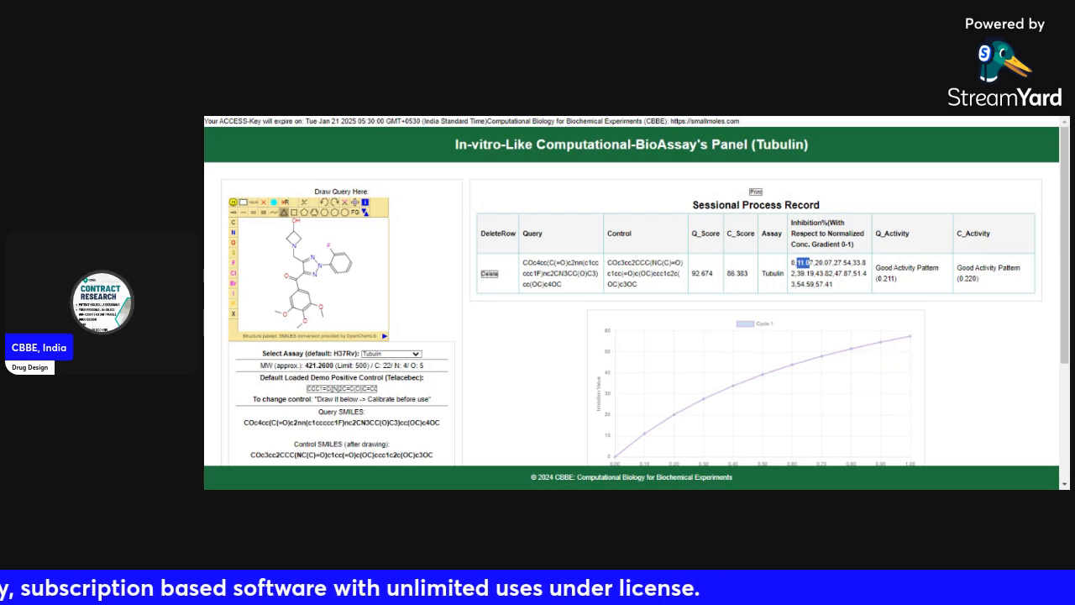
drag(814, 263, 834, 263)
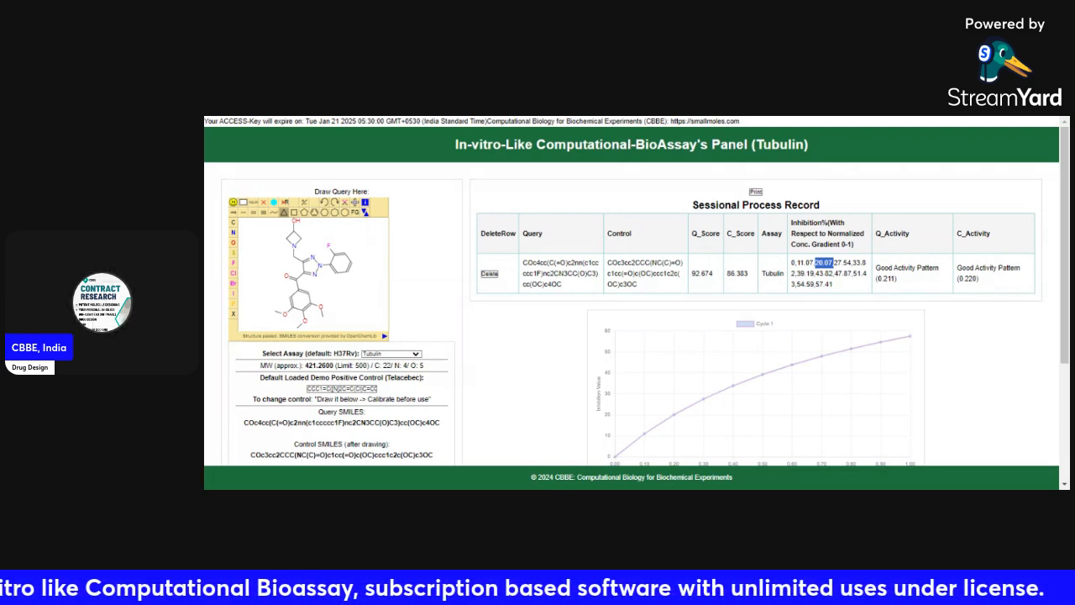
click(820, 284)
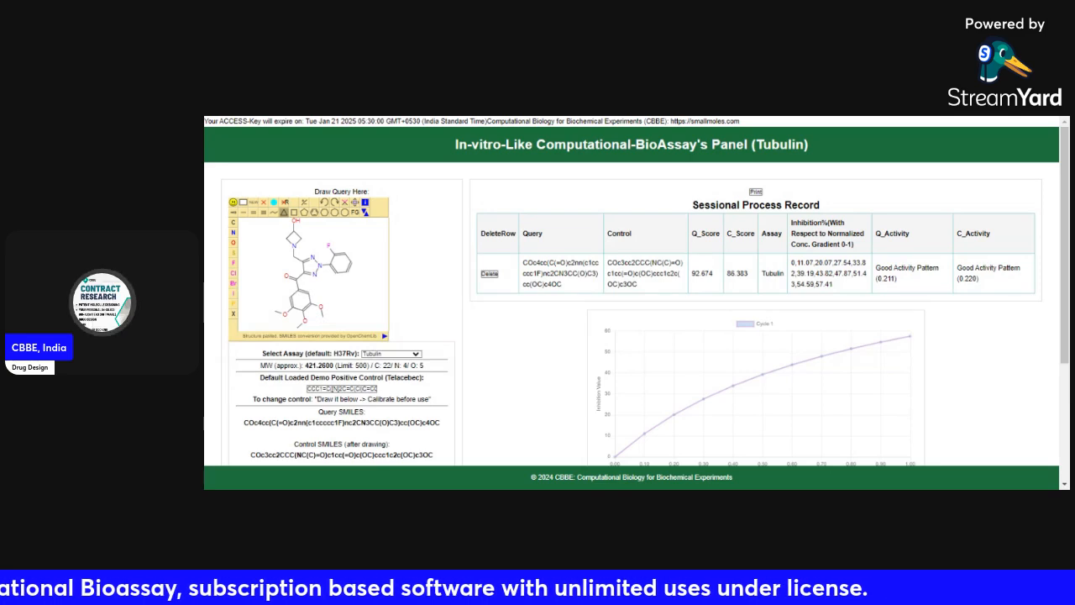
drag(800, 274, 820, 274)
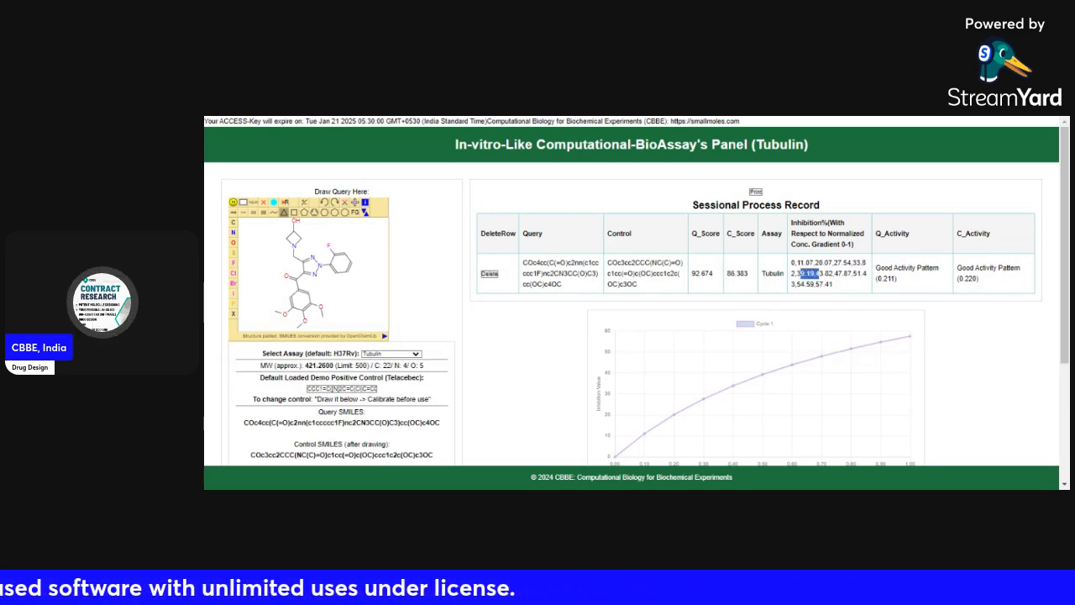
drag(876, 234, 913, 242)
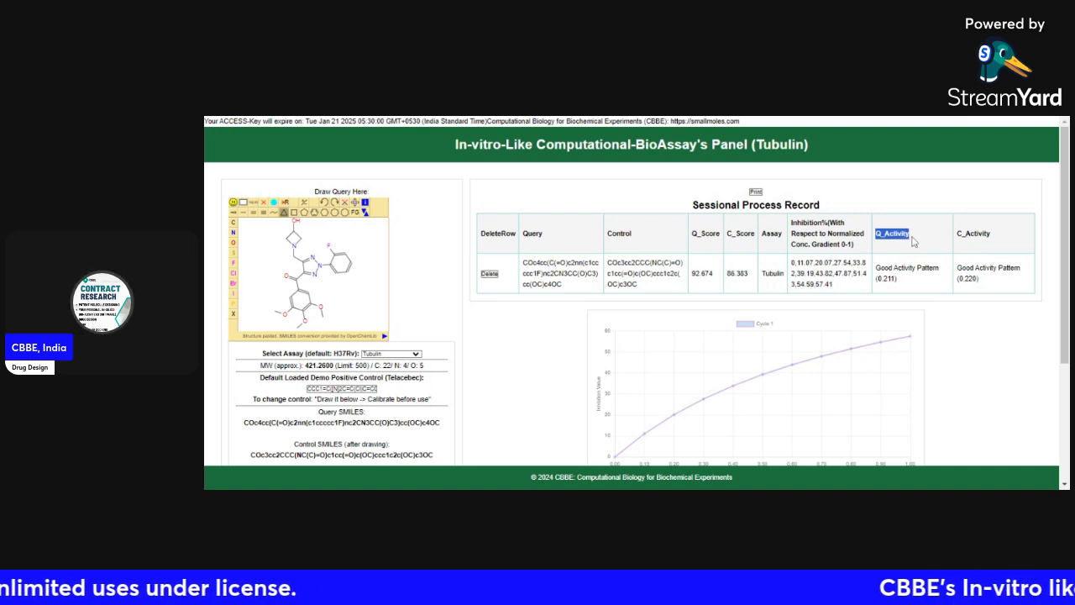
click(915, 279)
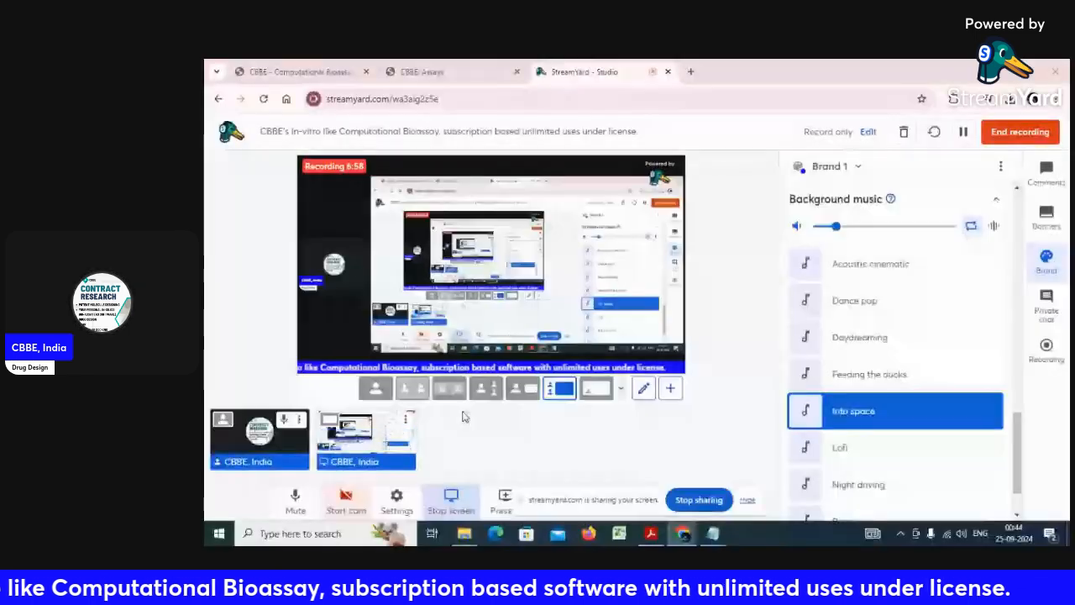
Switch to the tubulin inhibitor article in Acrobat and read the title and the highlighted abstract passages about compound 6h.
click(651, 534)
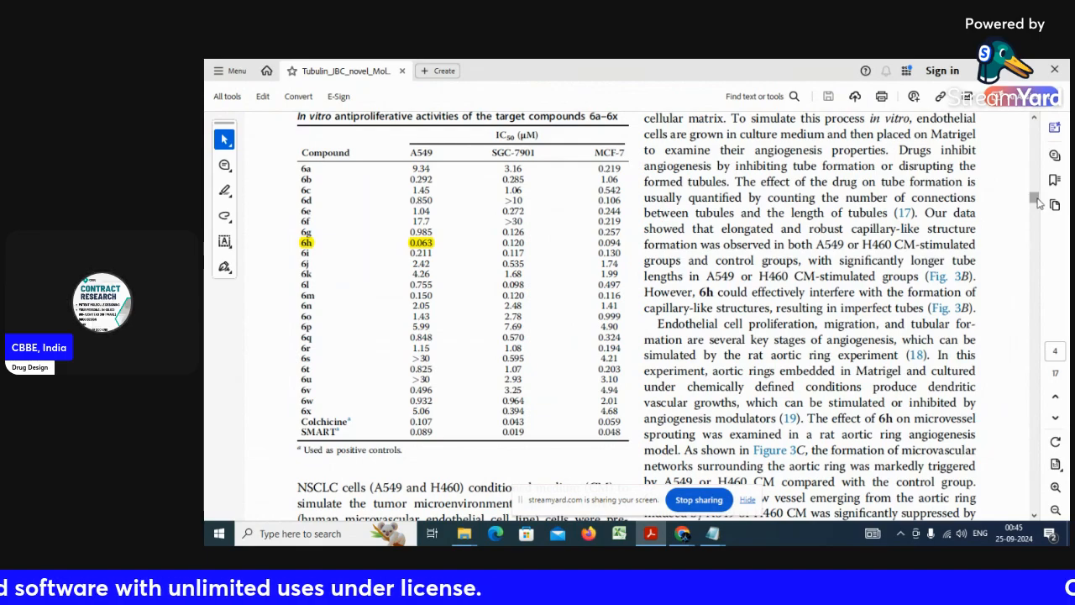
drag(1037, 202, 1036, 130)
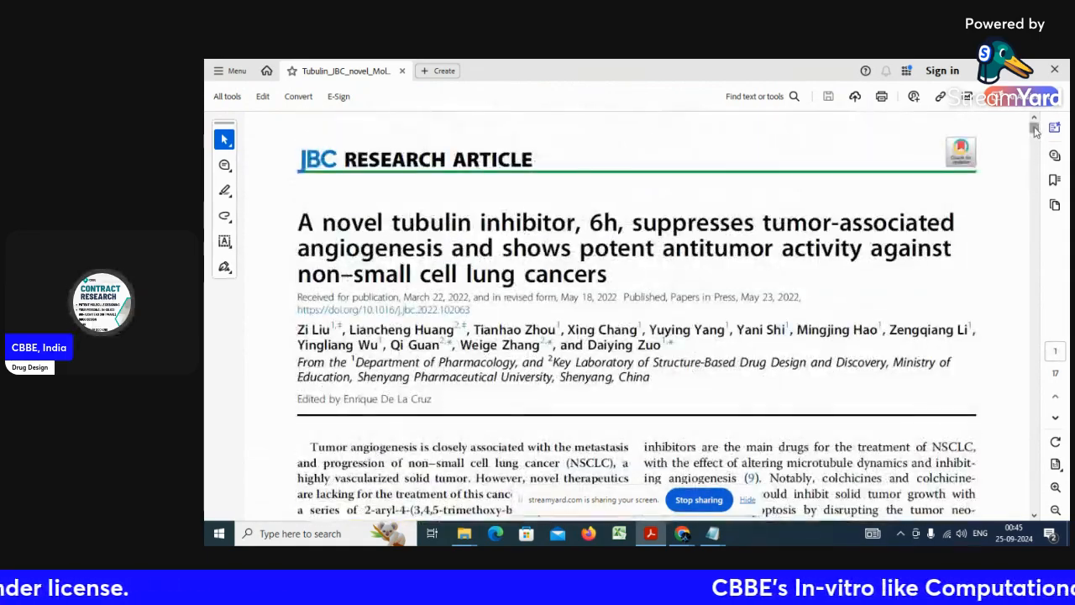
click(1034, 516)
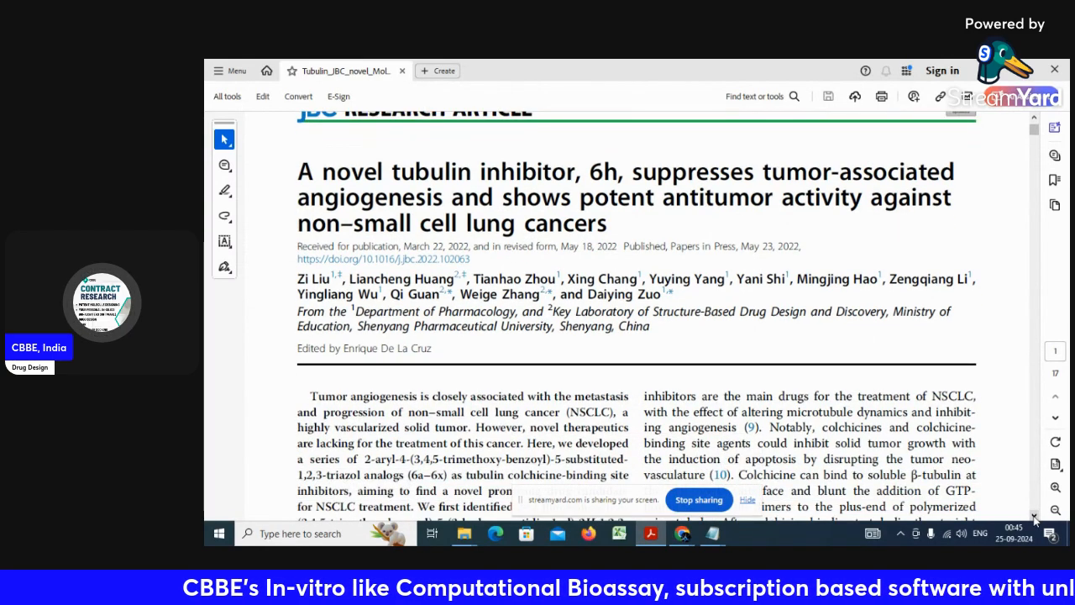
scroll(1034, 517, down, 5)
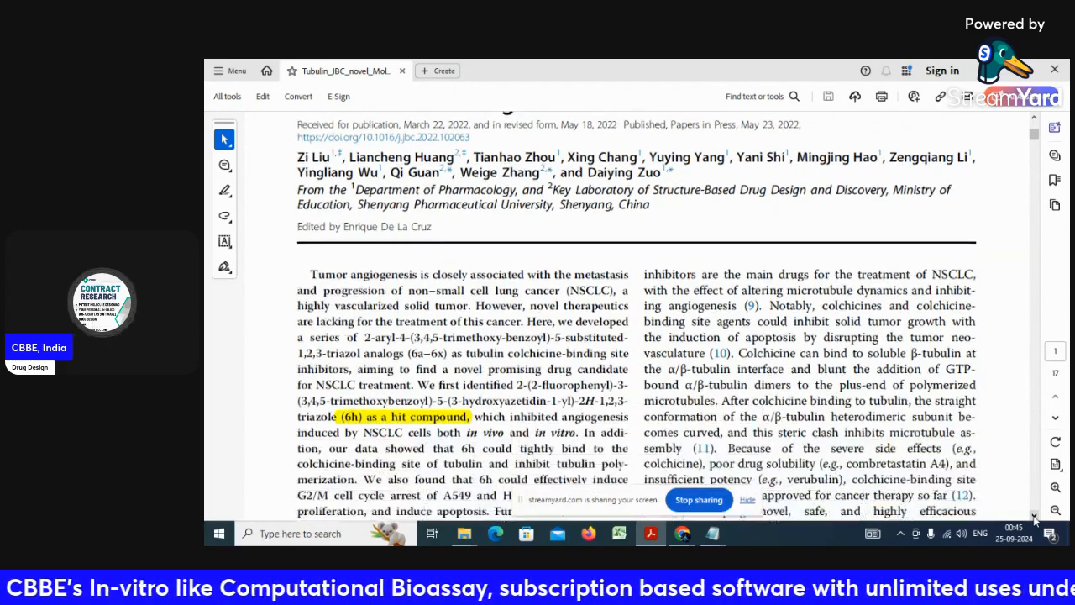
scroll(1034, 516, down, 2)
click(353, 260)
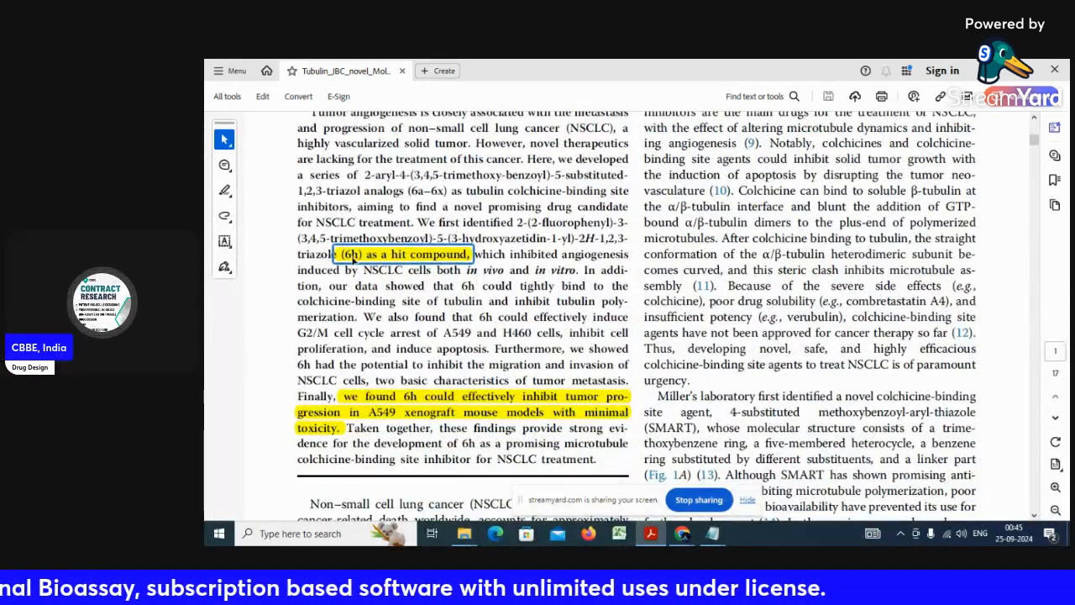
click(404, 416)
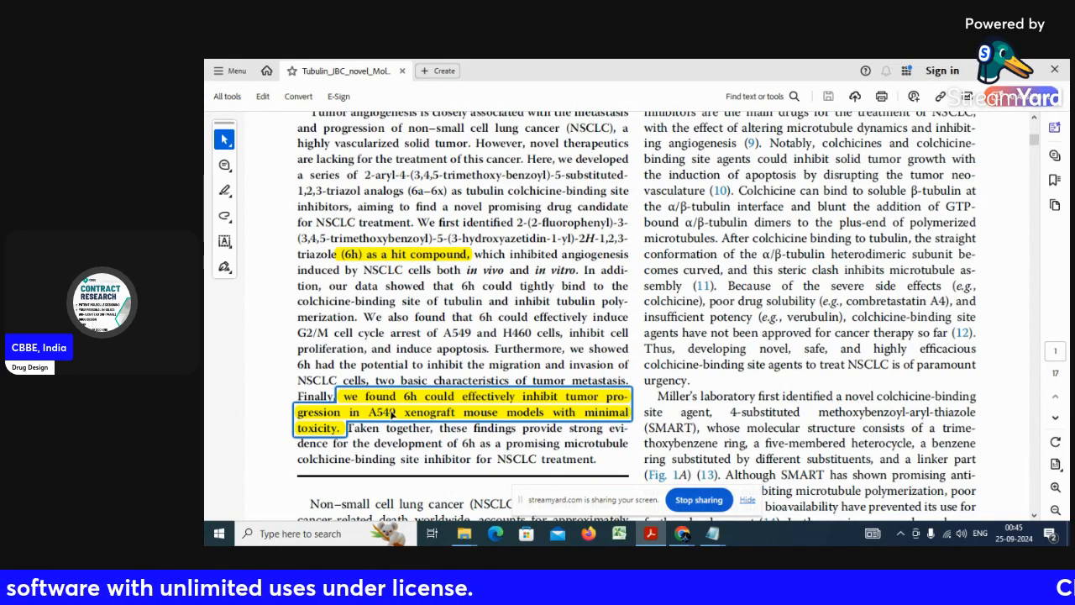
click(795, 374)
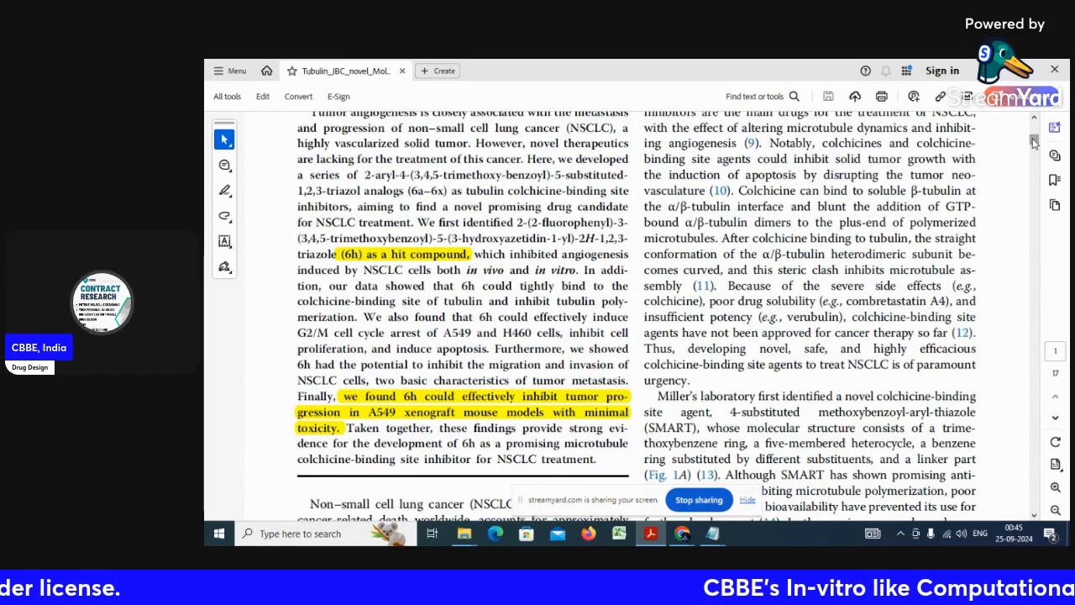
Examine the structures of colchicine and 6h in Figure 1 and the compounds' IC50 values in Table 1 of the article.
scroll(1033, 145, down, 3)
drag(1033, 145, 1033, 154)
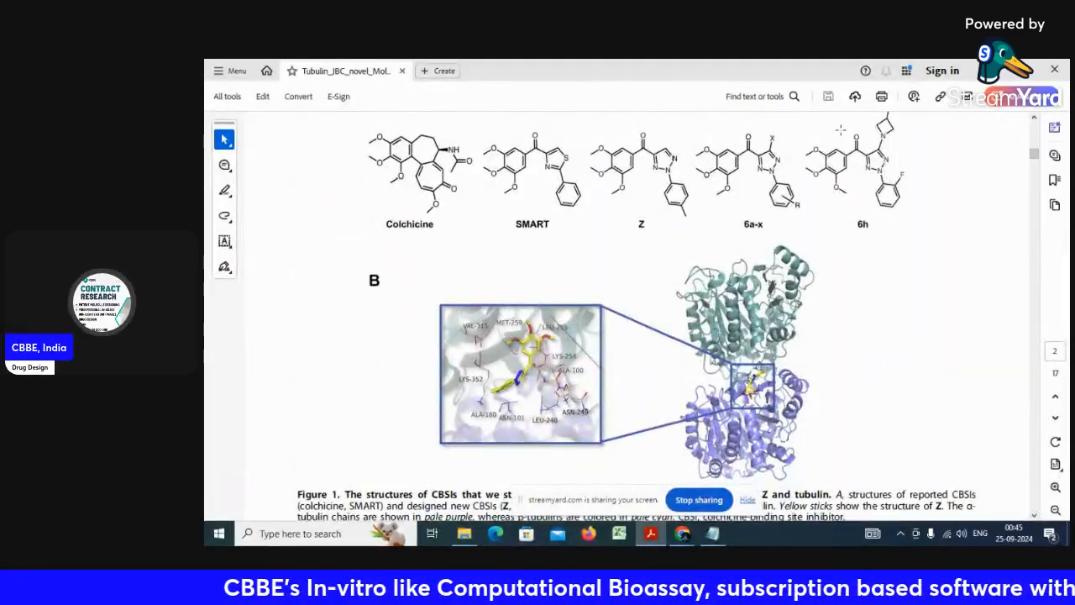
click(1035, 118)
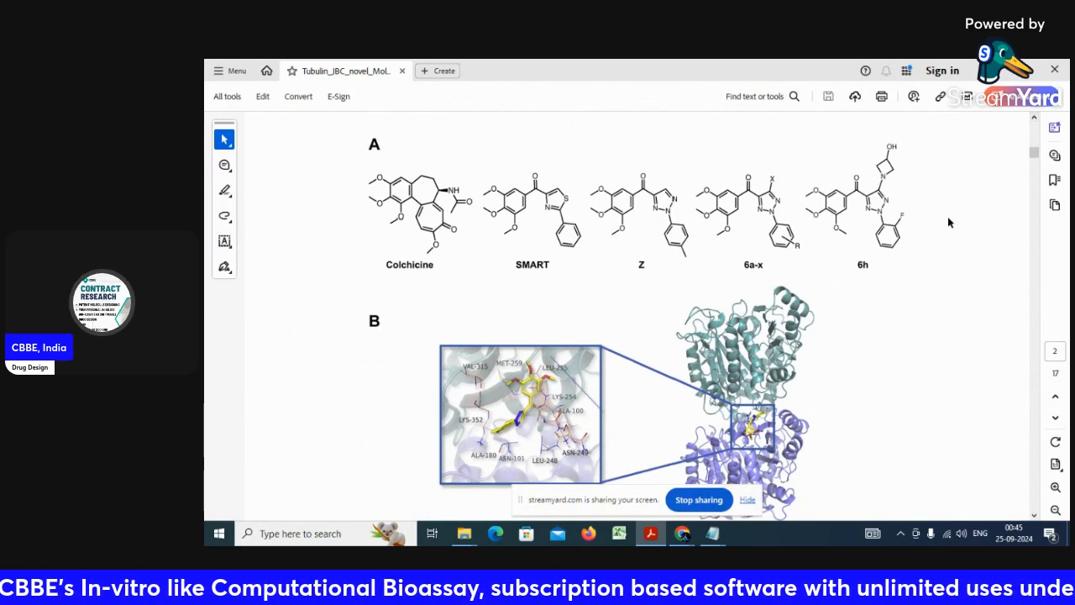
drag(1035, 155, 1035, 197)
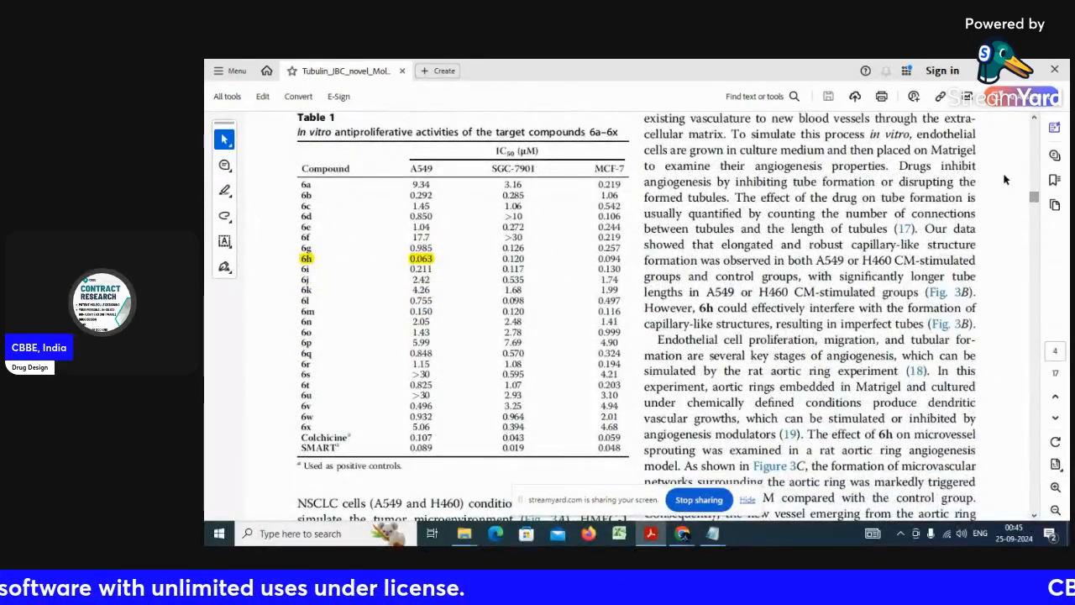
click(1036, 121)
click(1036, 120)
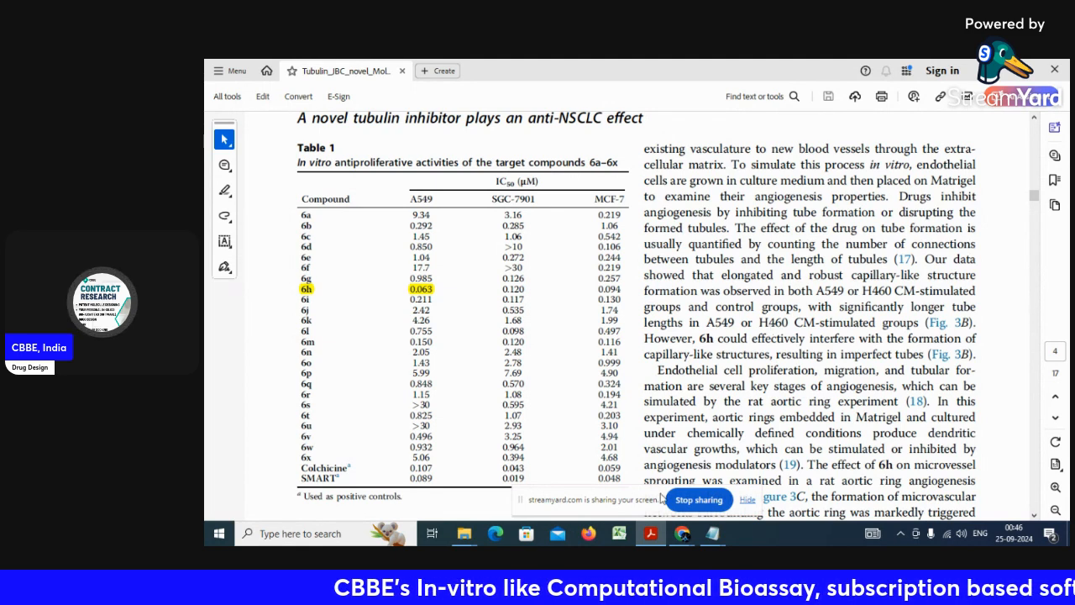
Switch to the StreamYard studio and take the shared screen off the stage.
mouse_move(682, 532)
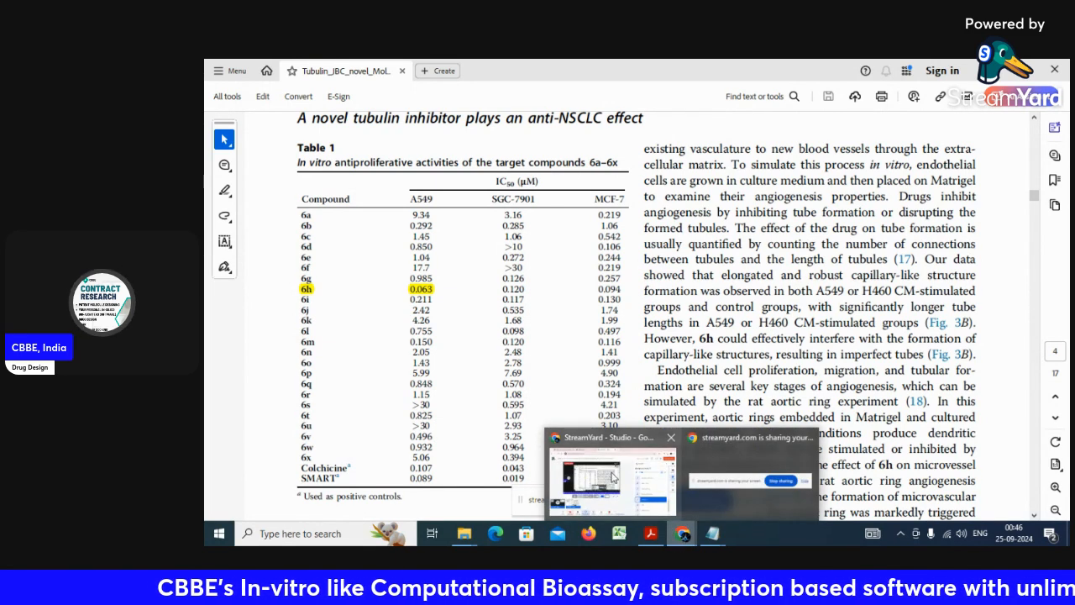
click(613, 477)
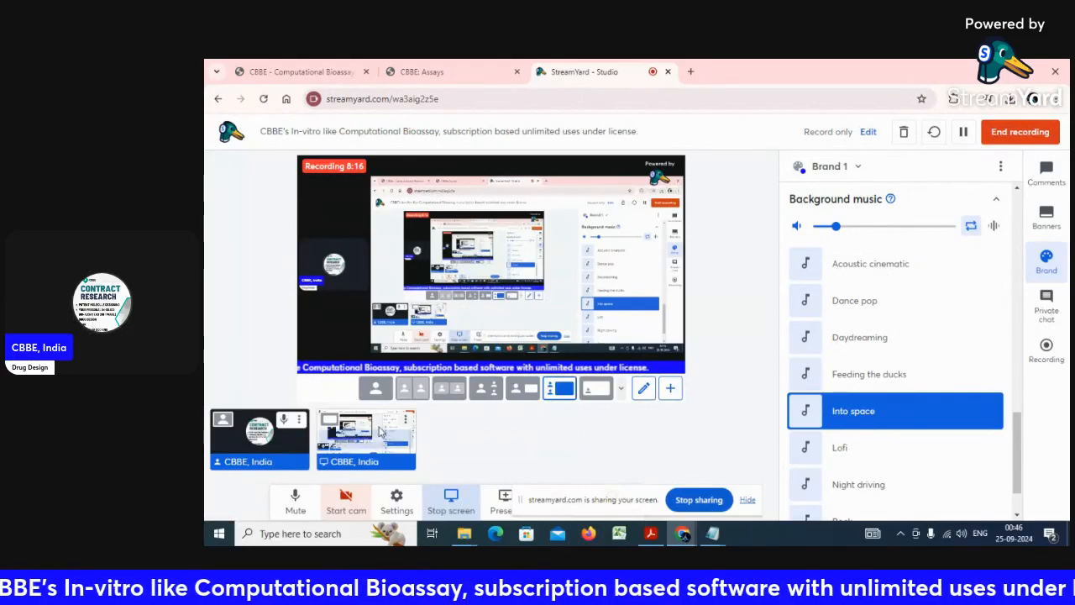
click(366, 439)
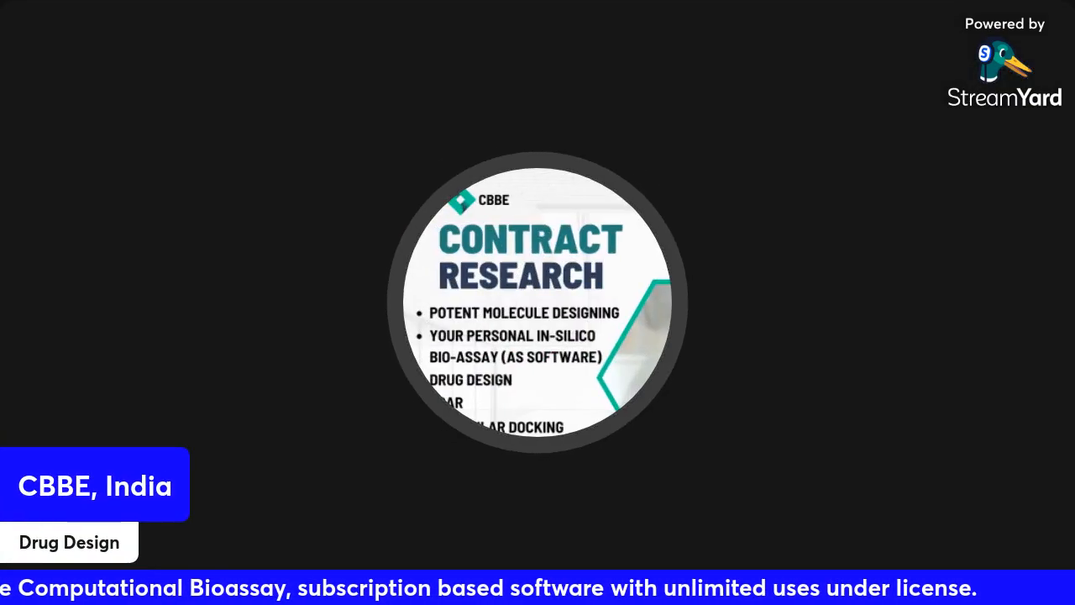